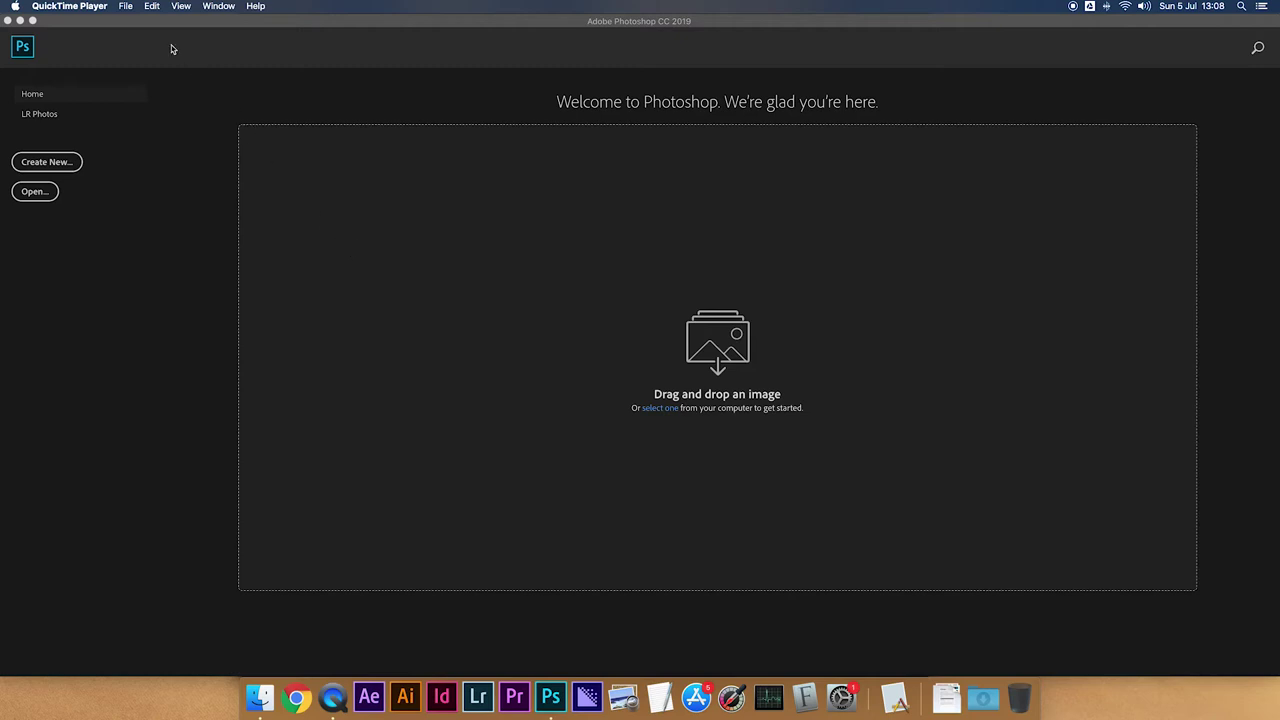
# Switch from QuickTime Player to Photoshop so its welcome screen is active.
pyautogui.click(127, 7)
pyautogui.click(127, 7)
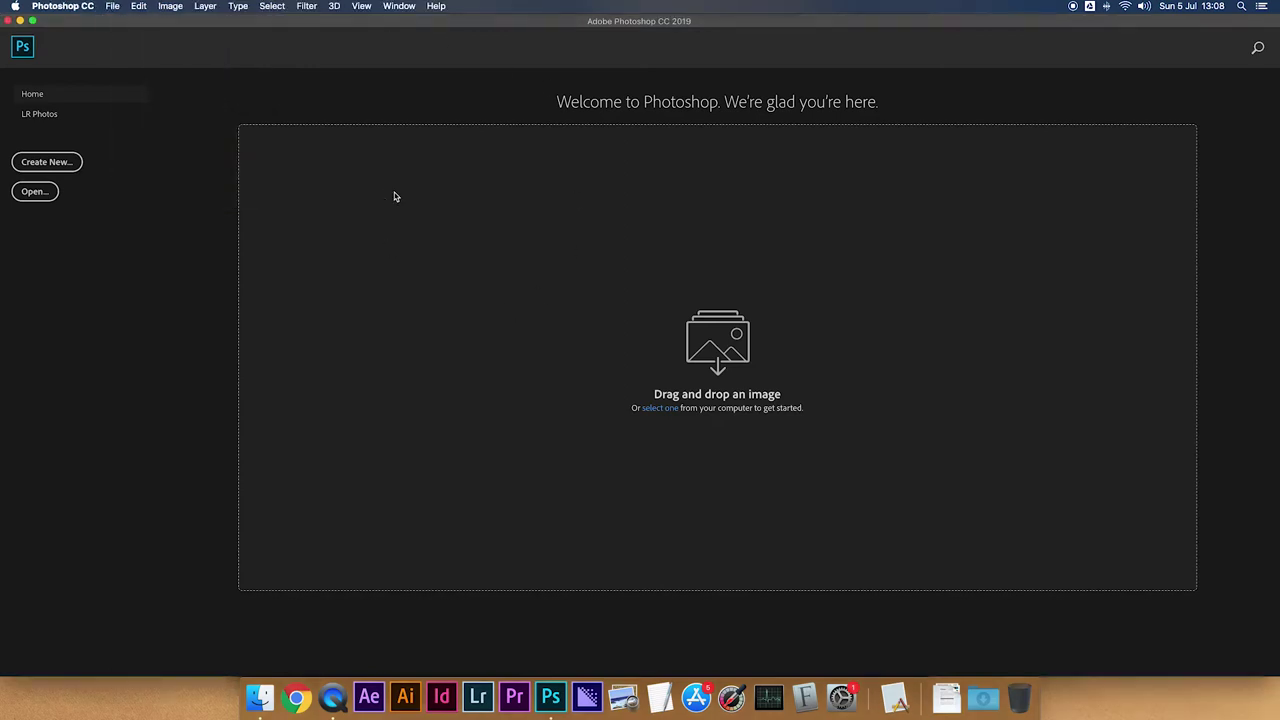
# Open the New Document dialog and browse the Photo and Print presets, including Letter, Legal and A4.
pyautogui.click(73, 163)
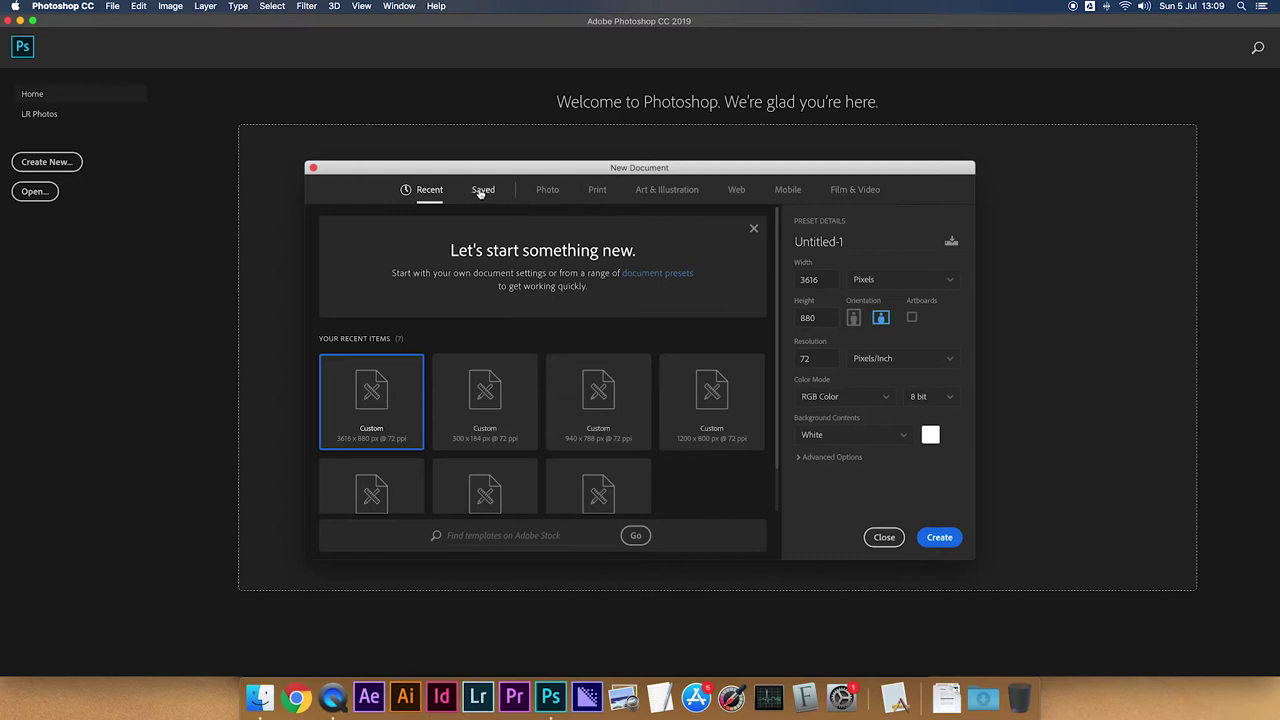
pyautogui.click(548, 190)
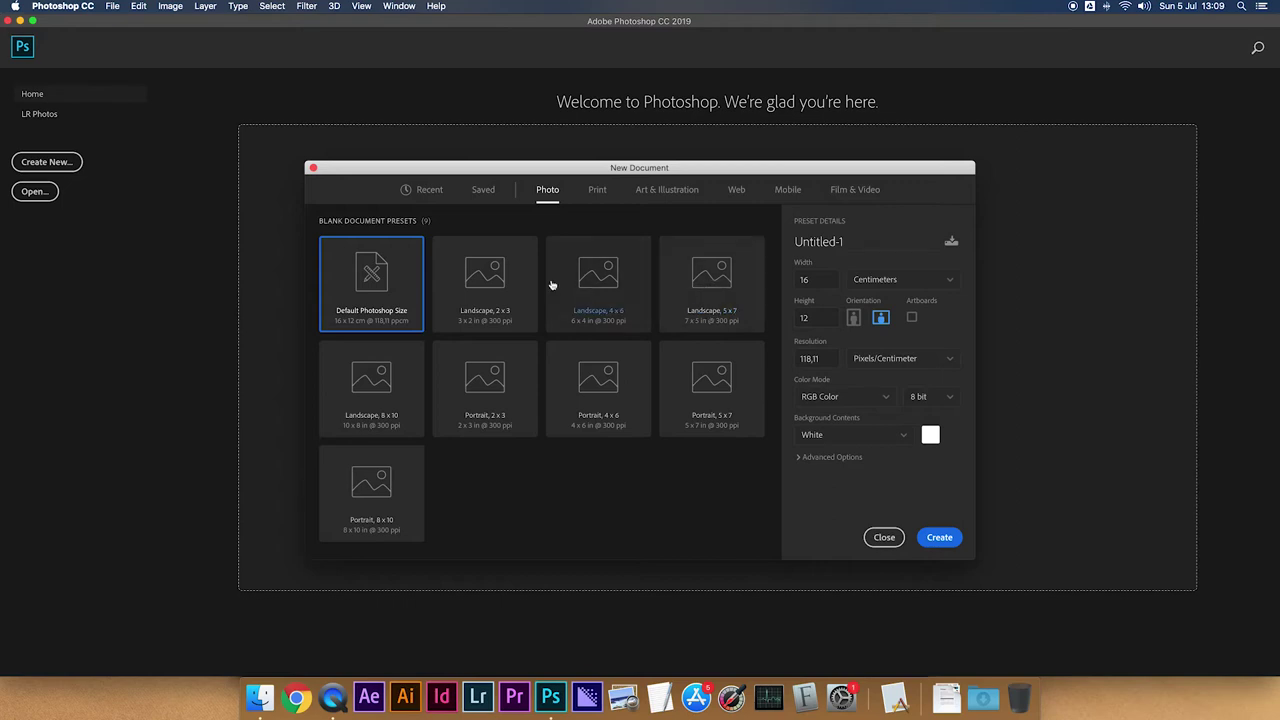
pyautogui.click(596, 191)
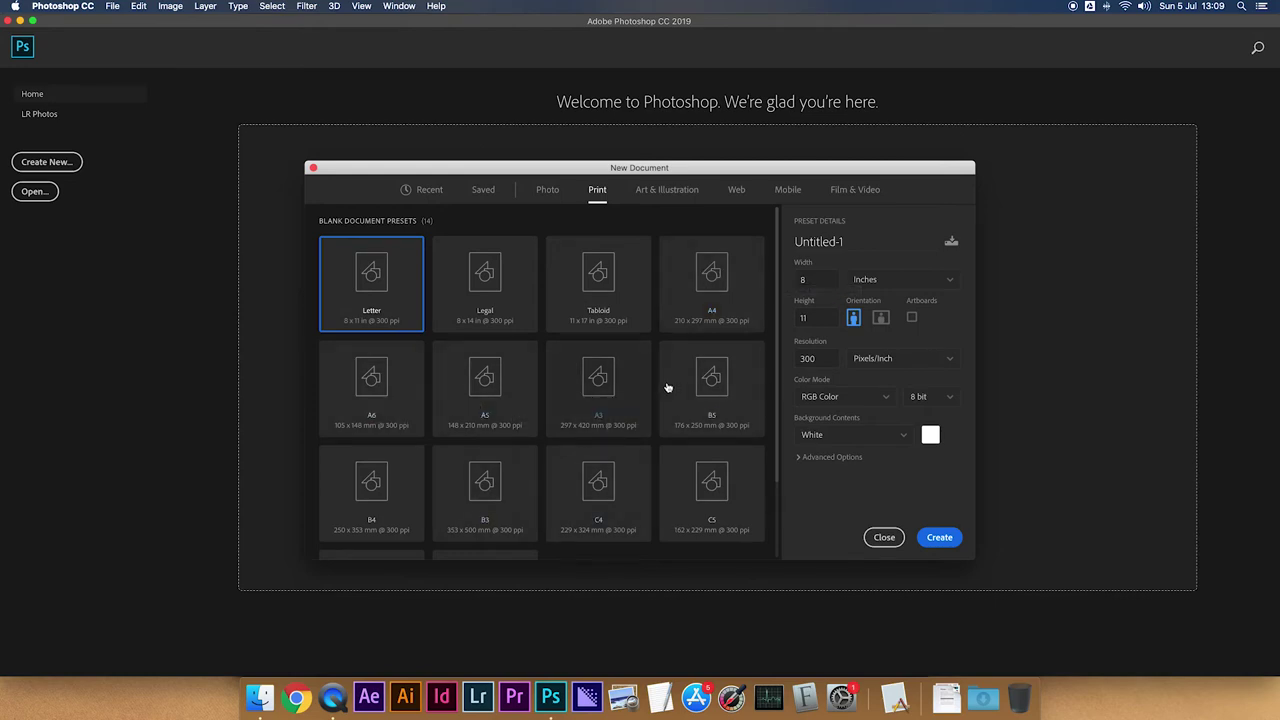
pyautogui.scroll(-3, 668, 390)
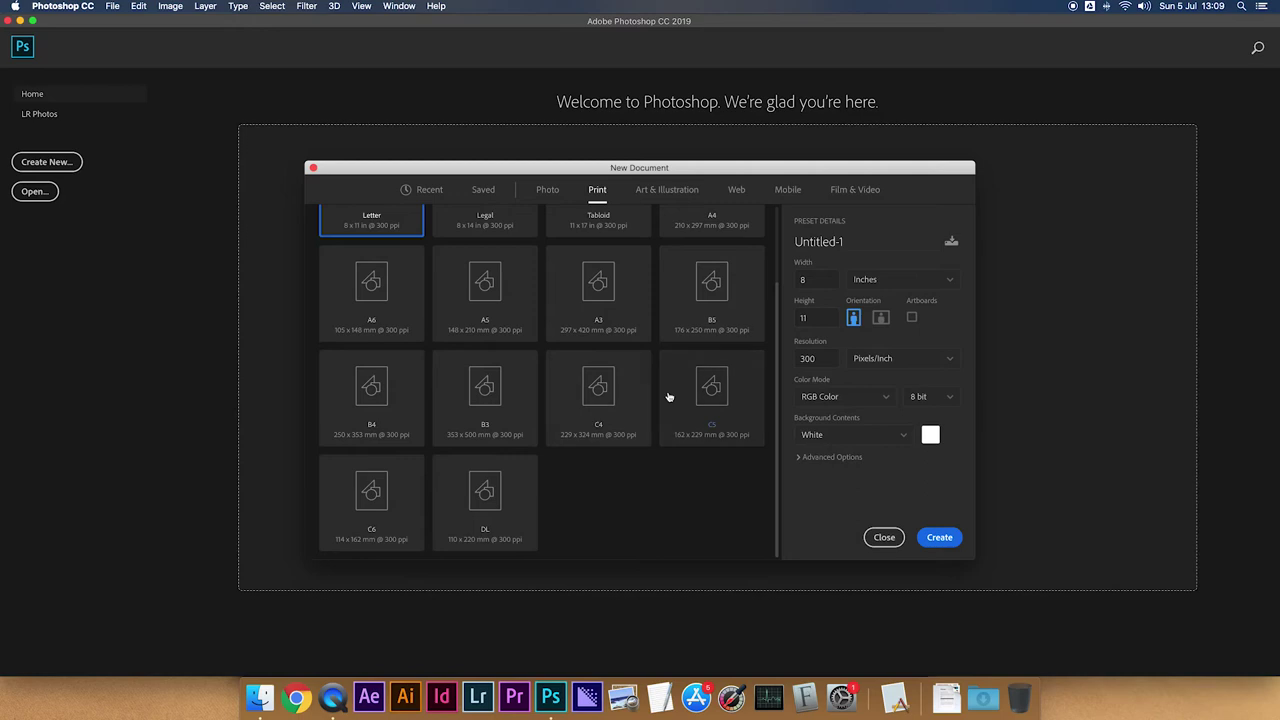
pyautogui.scroll(3, 669, 397)
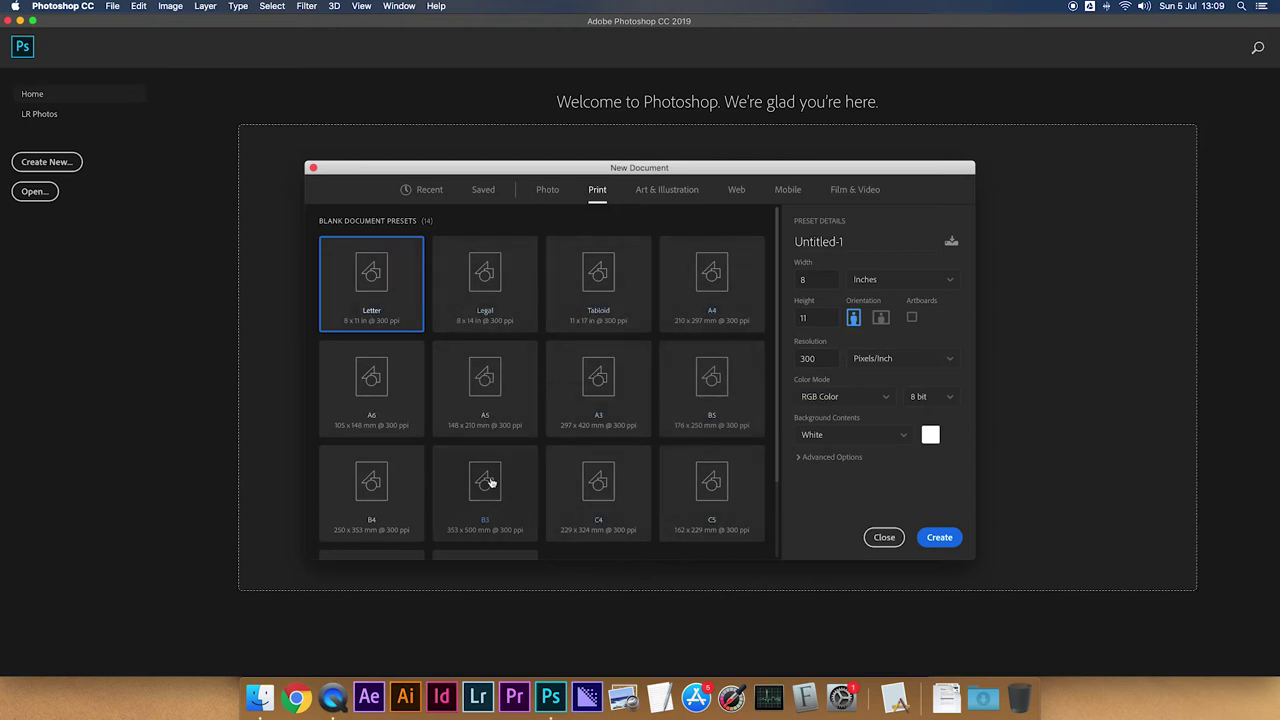
# Browse the Art & Illustration, Web, Mobile and Film & Video preset categories.
pyautogui.click(659, 198)
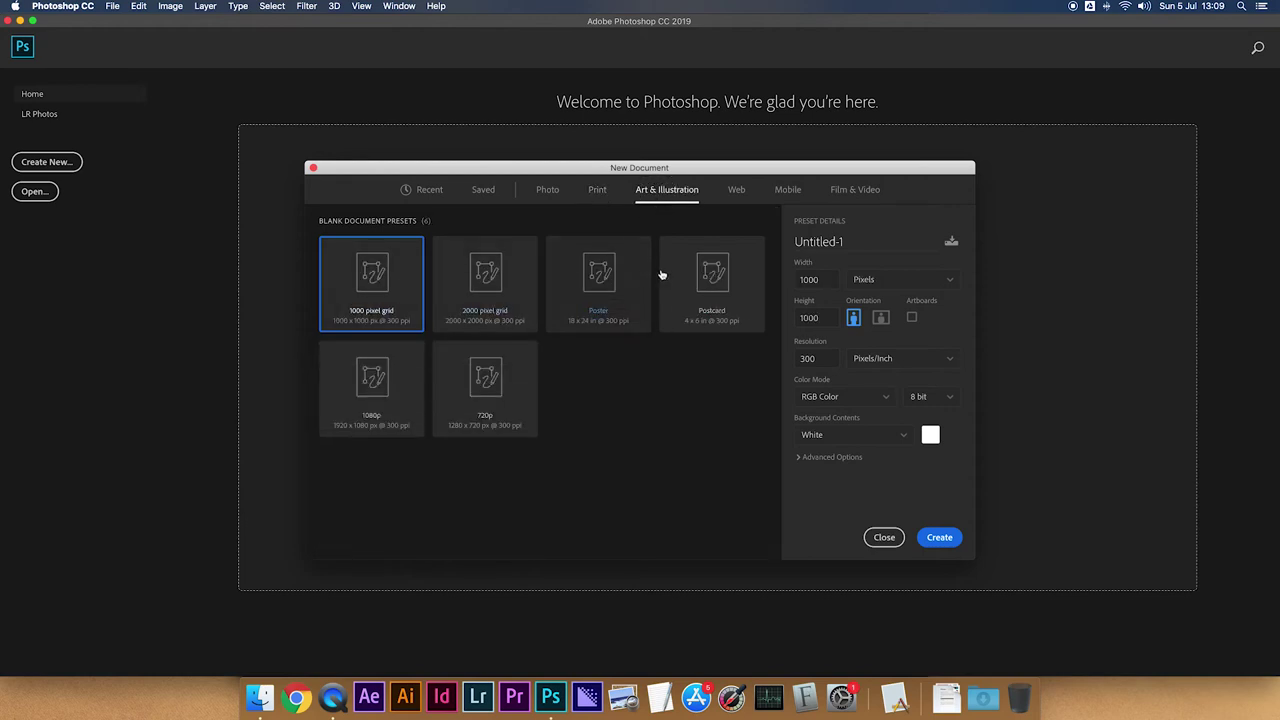
pyautogui.click(739, 199)
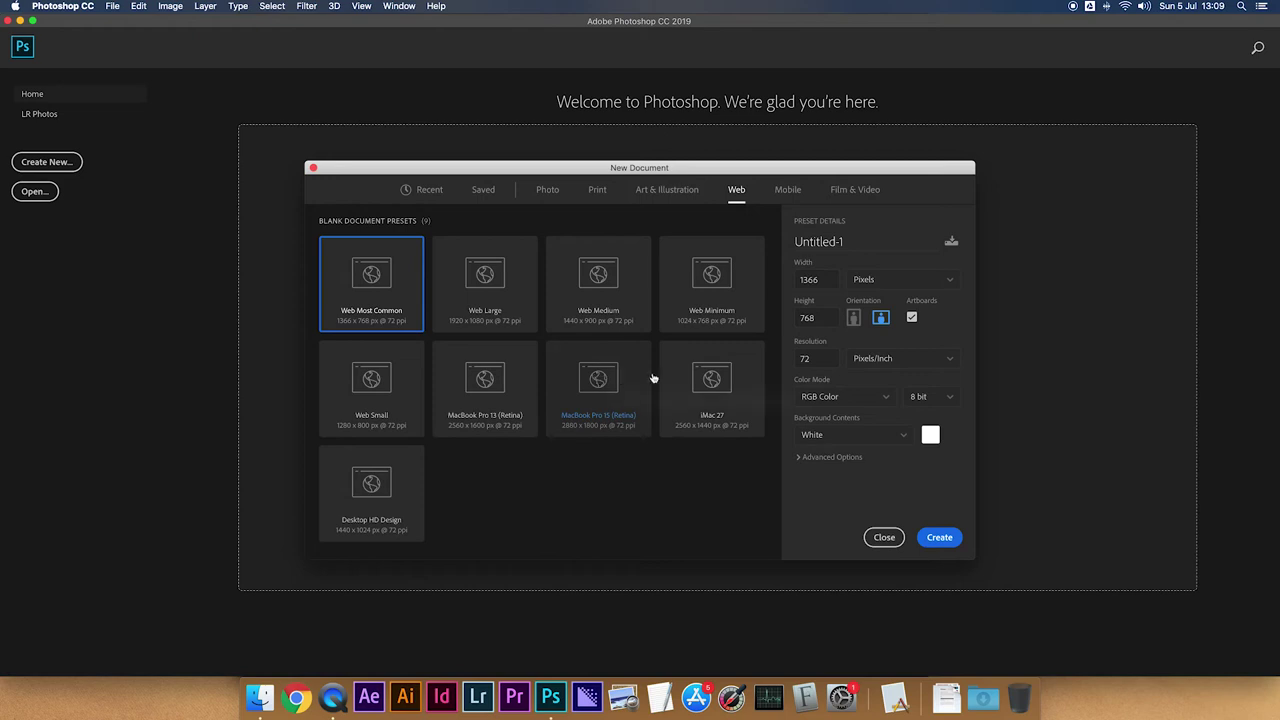
pyautogui.click(787, 189)
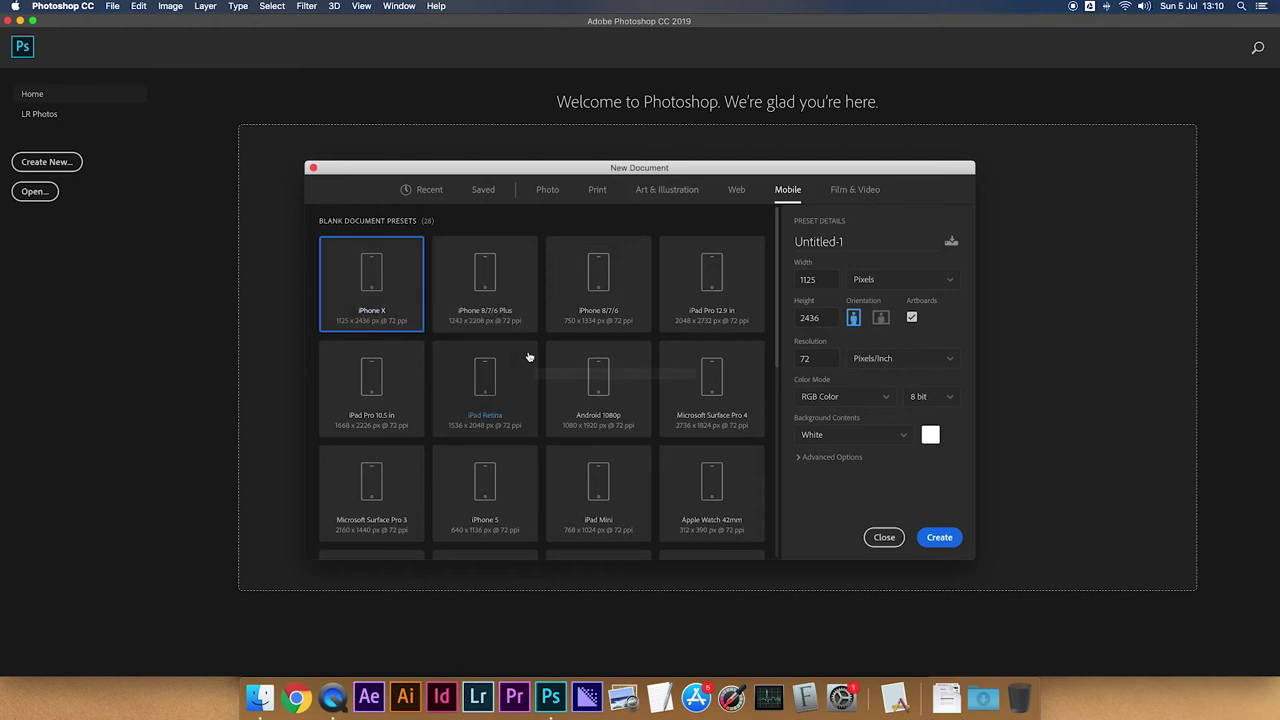
pyautogui.click(850, 190)
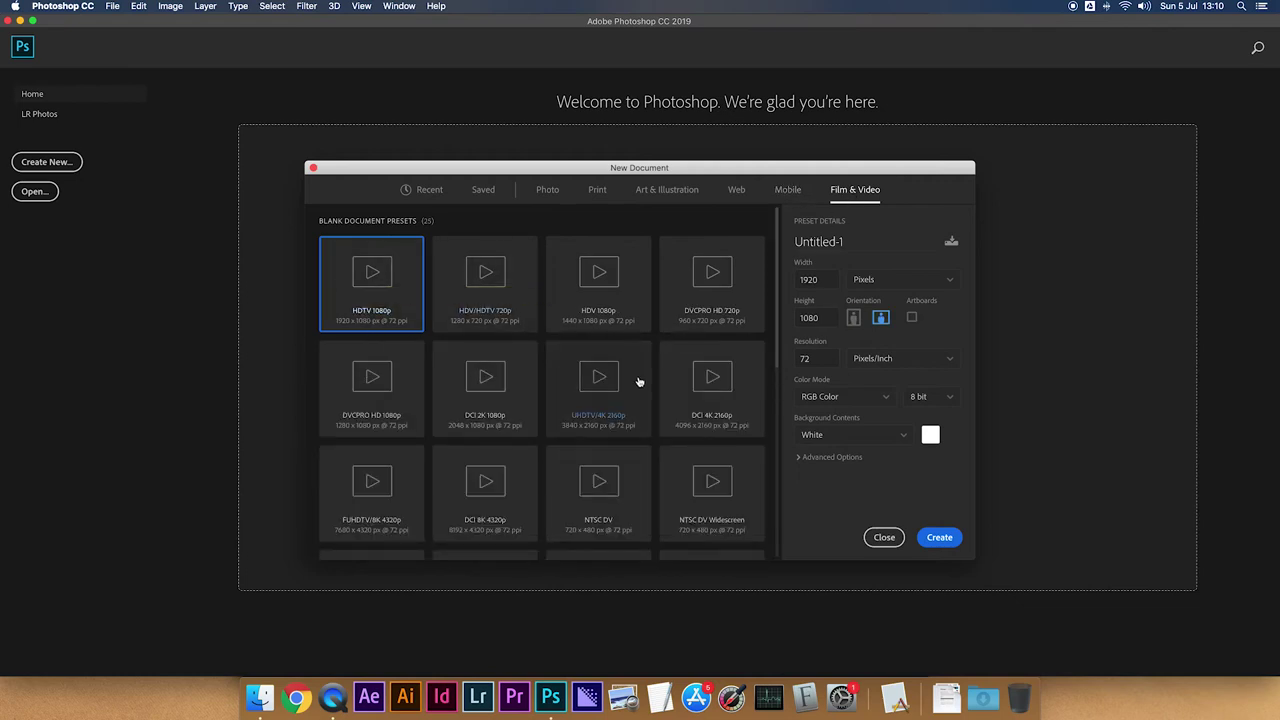
# Scroll the Film & Video presets, revisit Mobile, then close the dialog without creating a document.
pyautogui.scroll(-3, 509, 376)
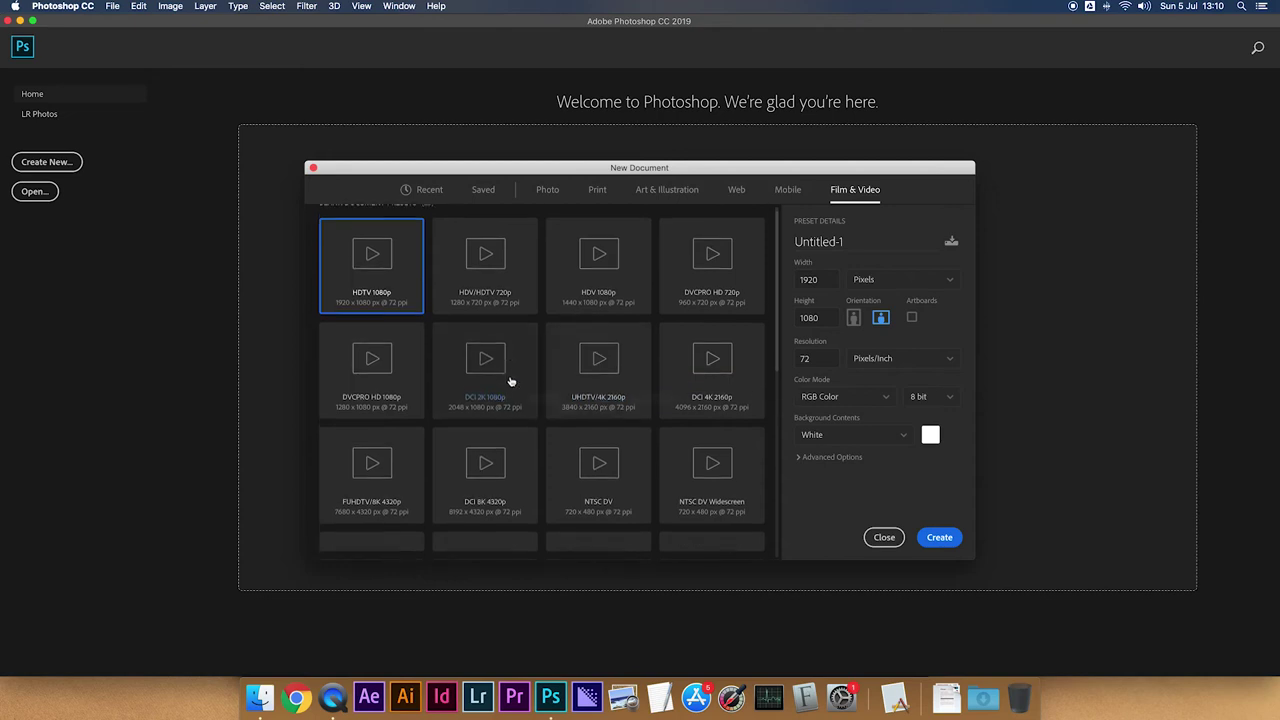
pyautogui.scroll(-2, 597, 410)
pyautogui.scroll(-2, 592, 380)
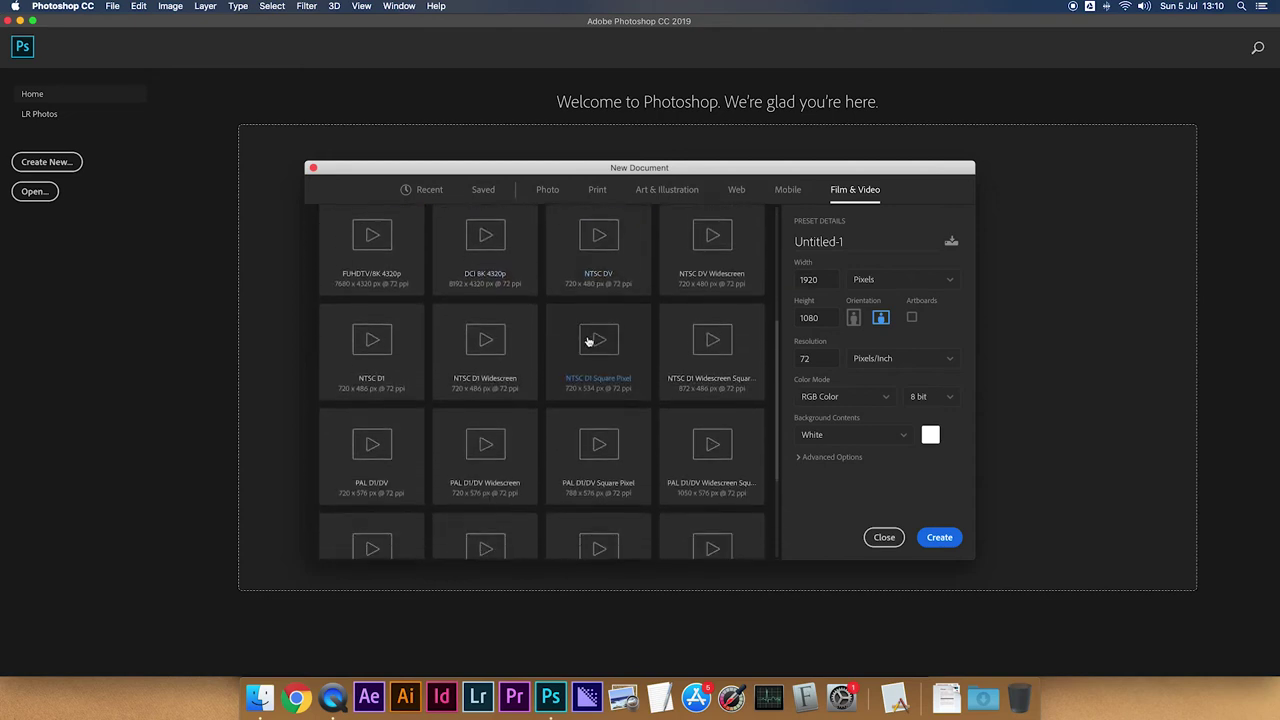
pyautogui.scroll(-2, 588, 342)
pyautogui.scroll(-2, 588, 342)
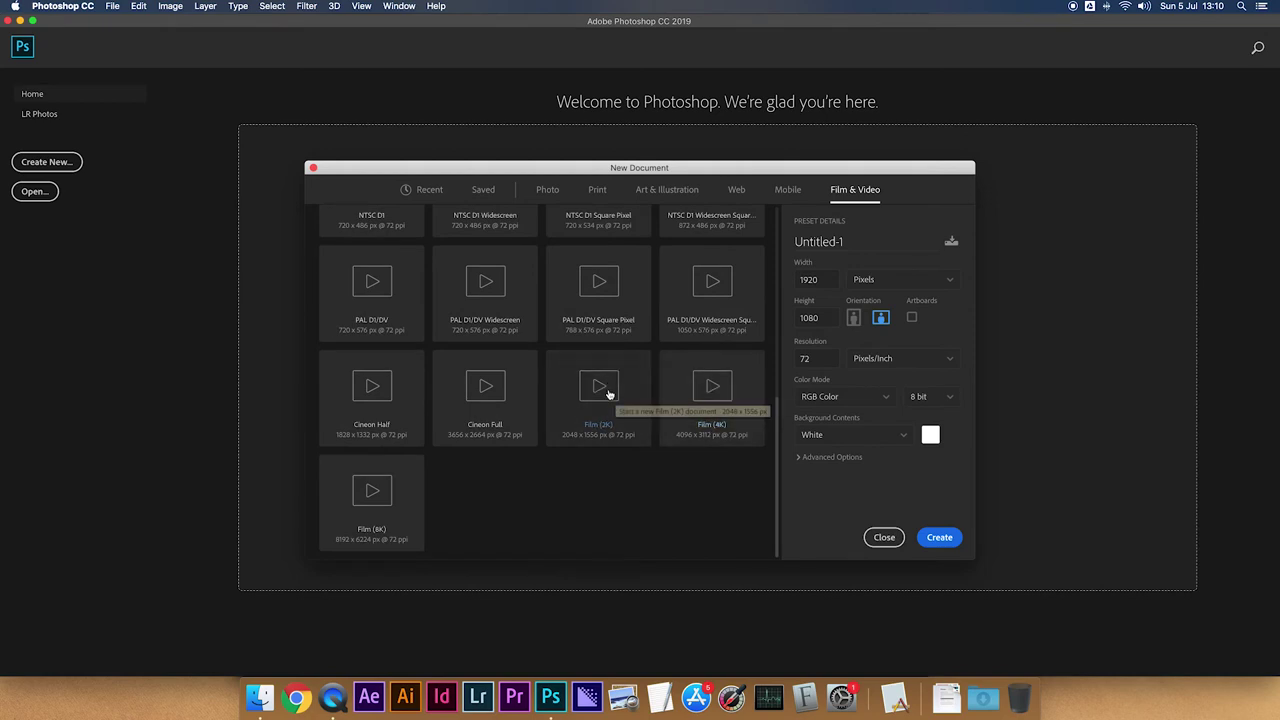
pyautogui.scroll(10, 591, 374)
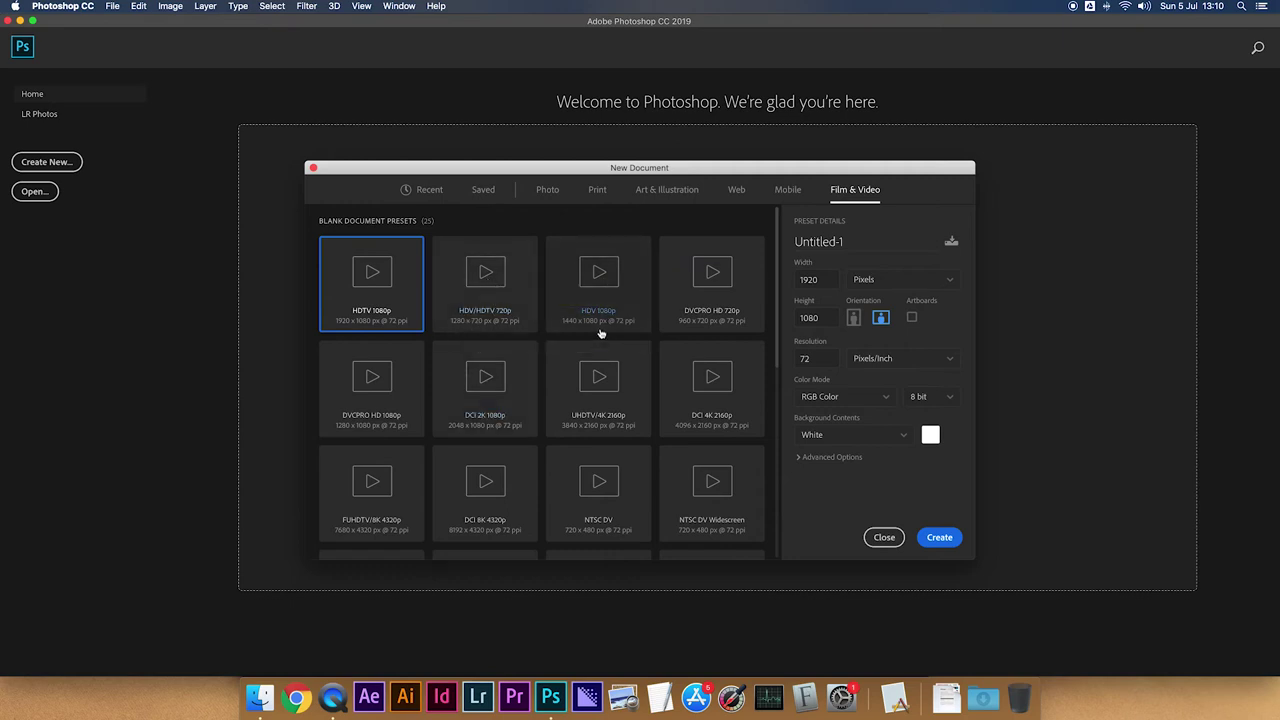
pyautogui.click(788, 189)
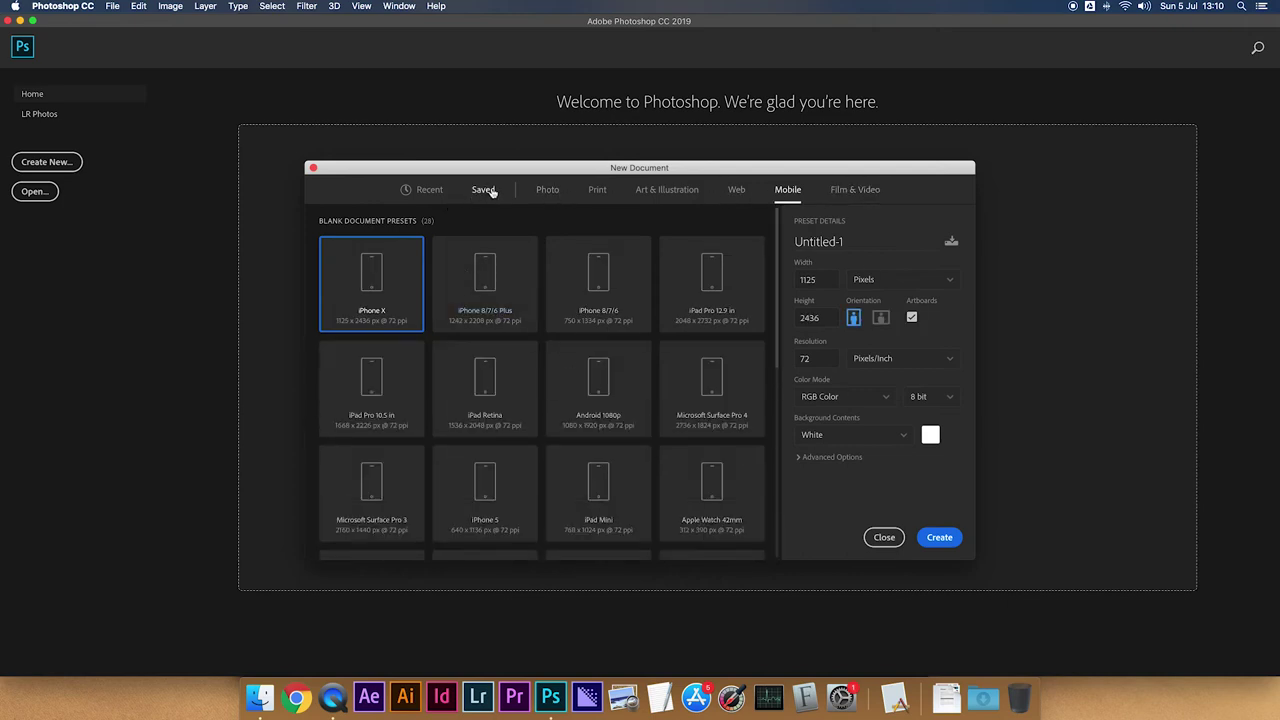
pyautogui.click(884, 538)
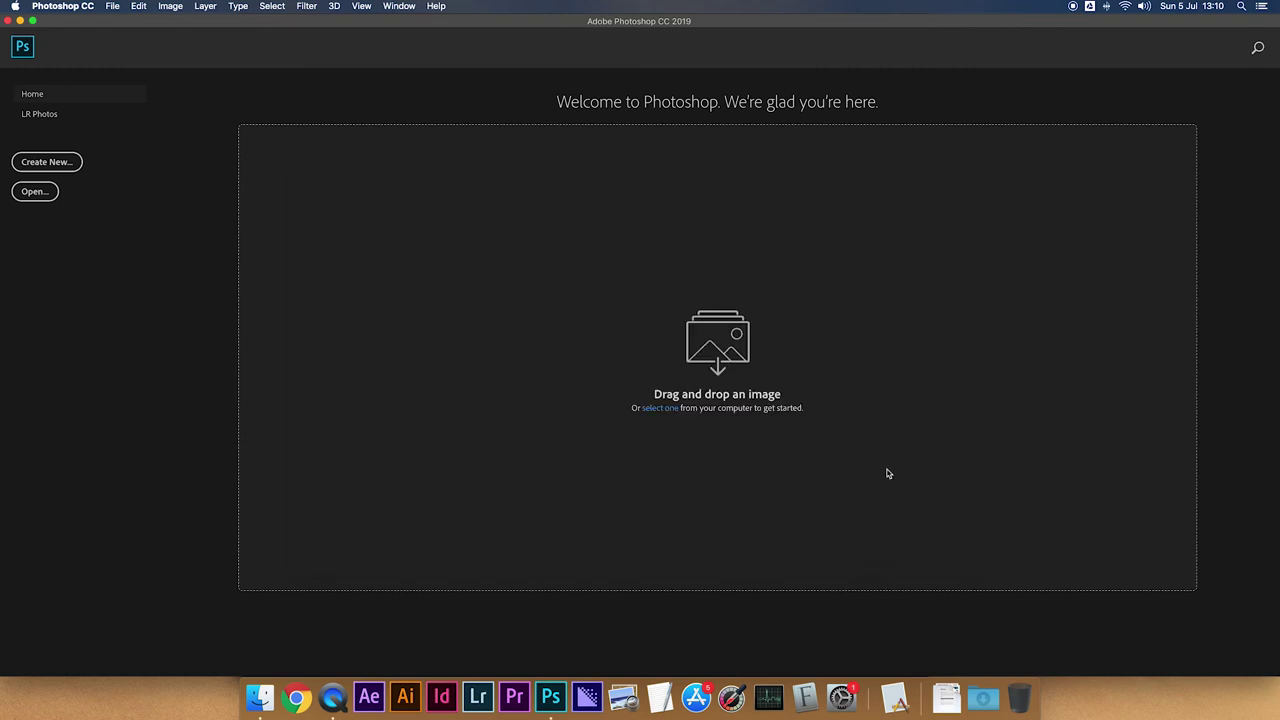
# Open IMG_6787.jpg from Finder in Photoshop, zoom out to fit it, and activate the Crop tool.
pyautogui.click(270, 700)
pyautogui.moveTo(641, 142); pyautogui.dragTo(557, 695)
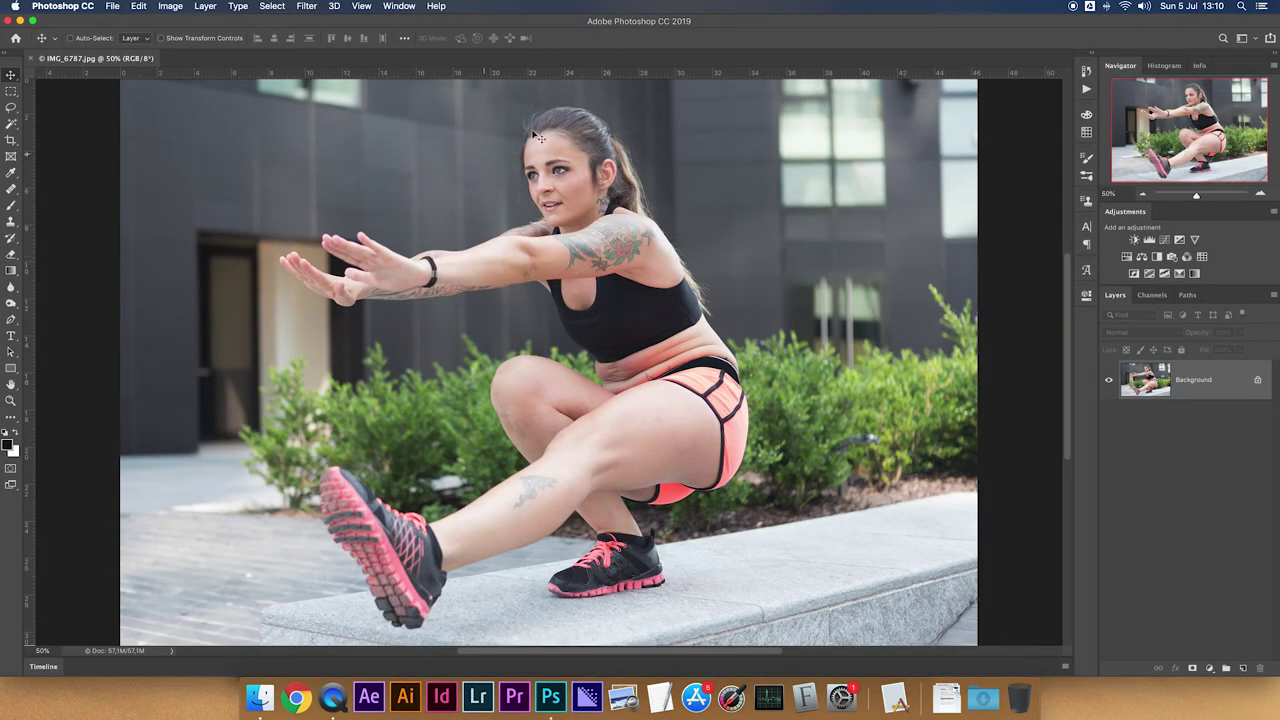
pyautogui.press('super+minus')
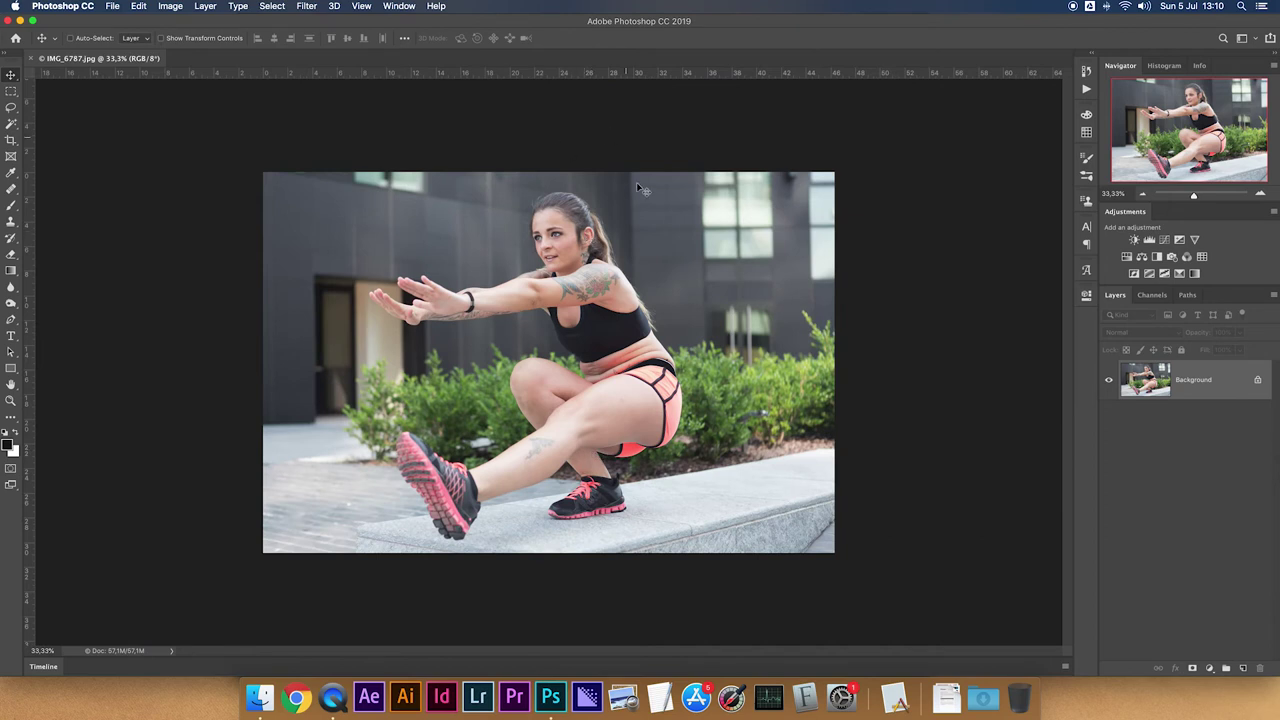
pyautogui.press('c')
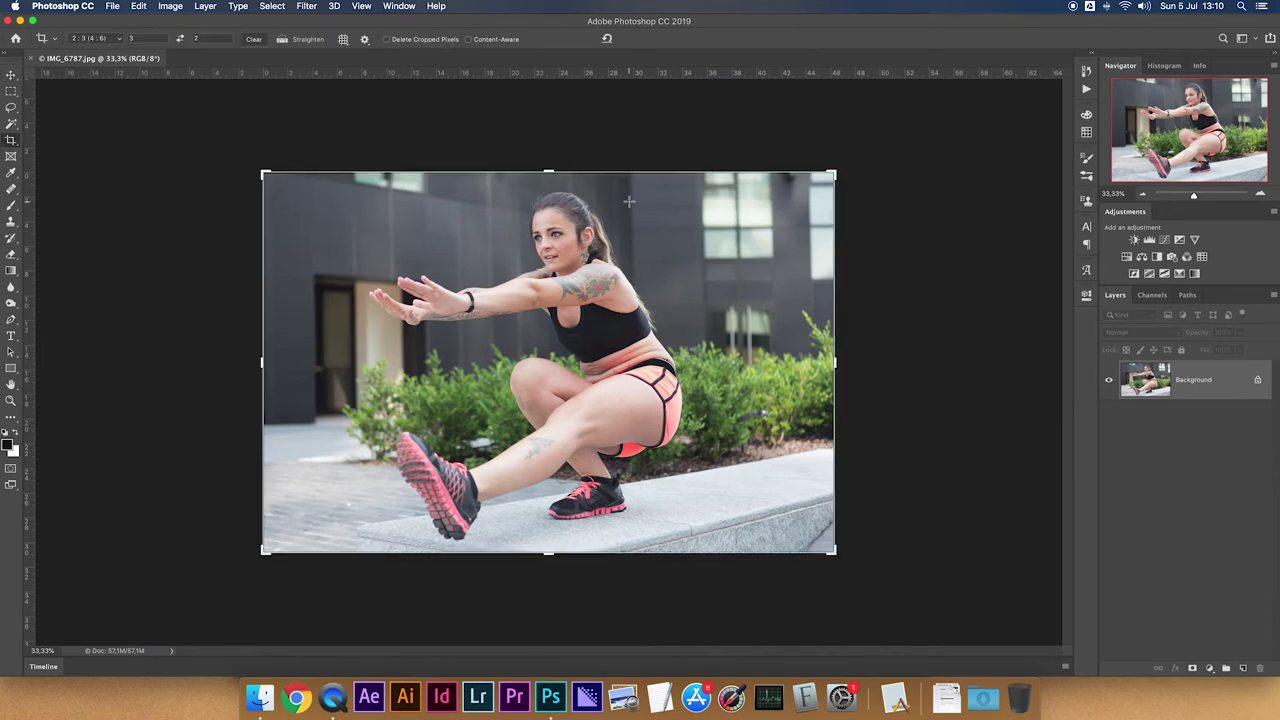
# Edit the crop ratio width and height fields until the crop box reads 1:1 (Square).
pyautogui.click(112, 40)
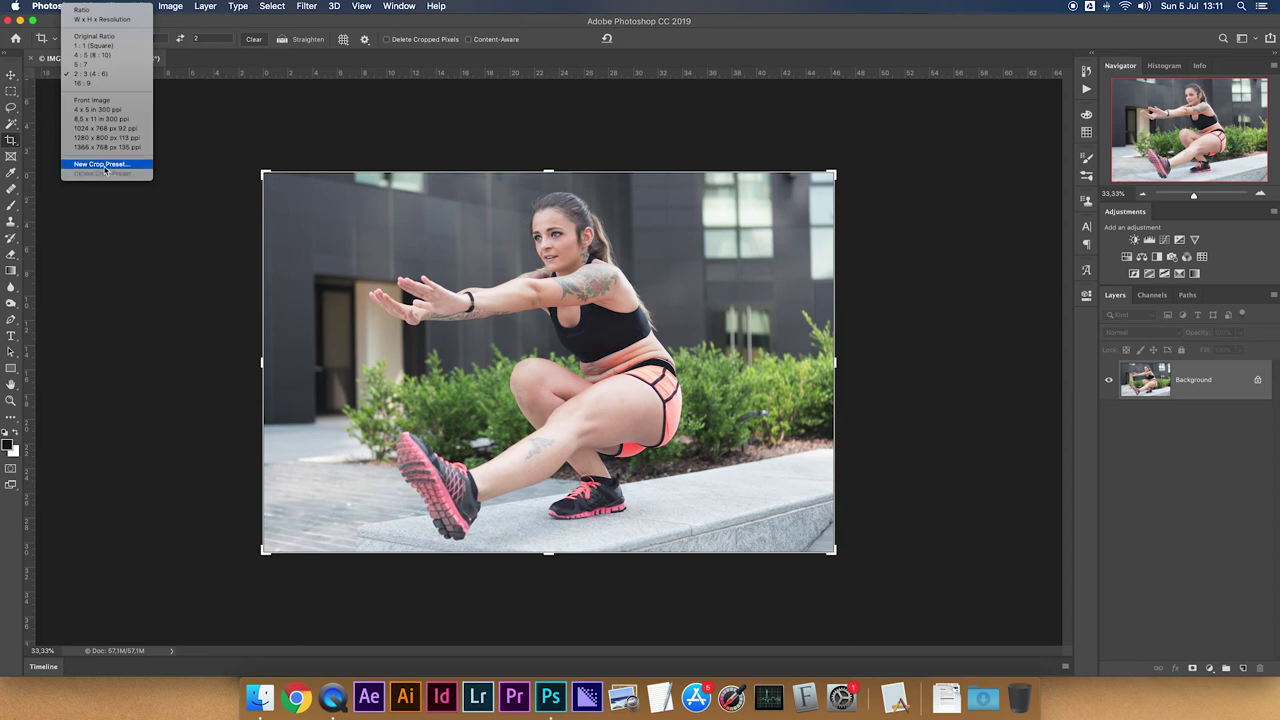
pyautogui.click(183, 33)
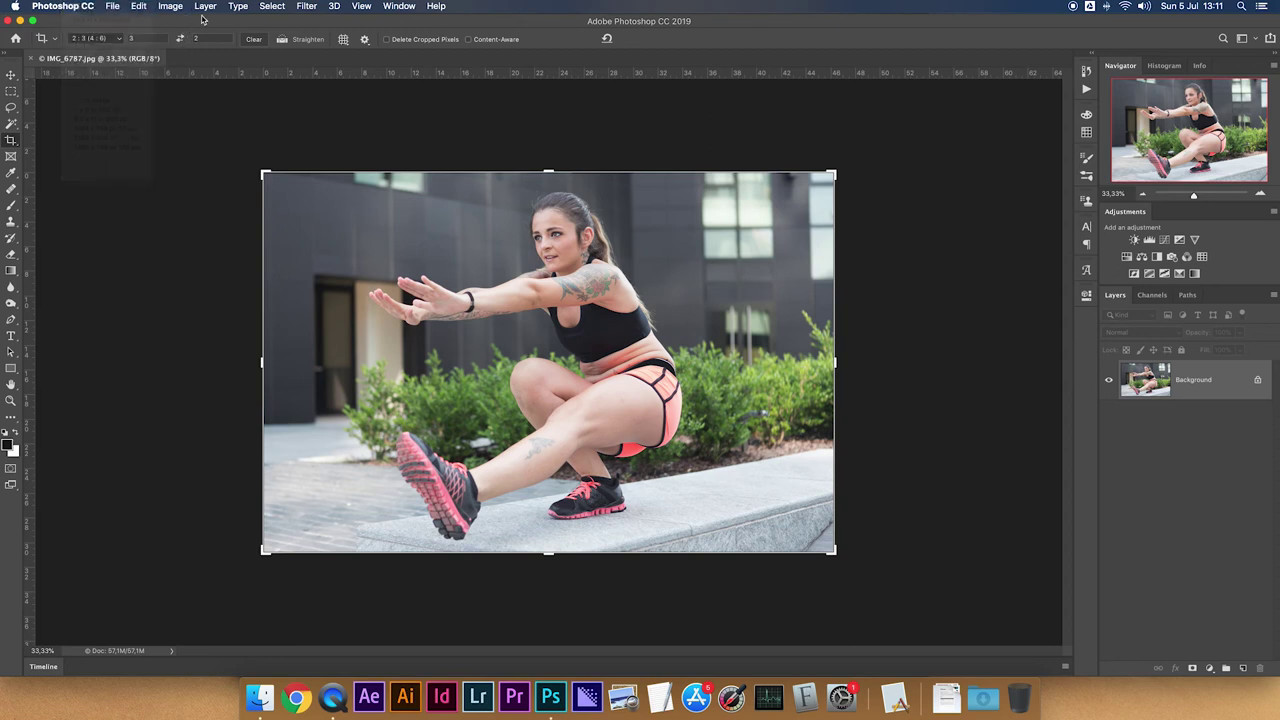
pyautogui.click(119, 38)
pyautogui.click(100, 16)
pyautogui.click(128, 38)
pyautogui.write('3')
pyautogui.write('2')
pyautogui.press('Left')
pyautogui.press('BackSpace')
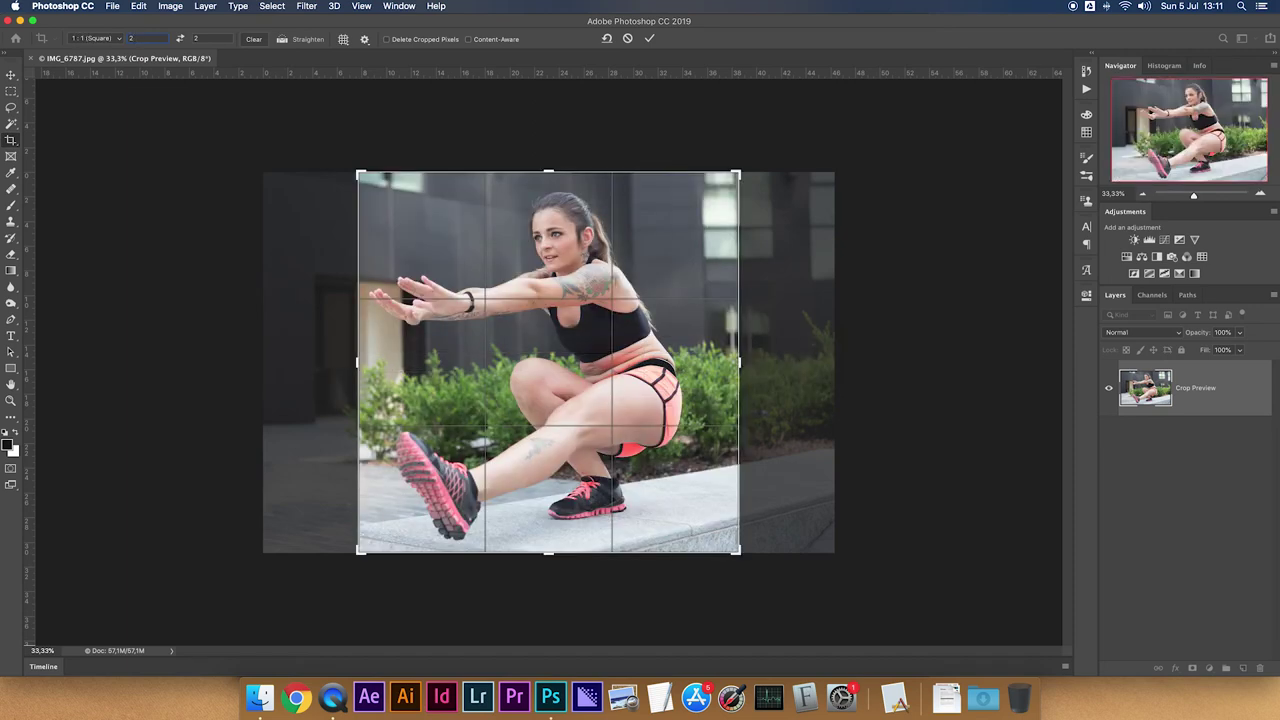
# Set the crop ratio to landscape 297:210, trimming the left and right edges, and commit the crop.
pyautogui.write('10')
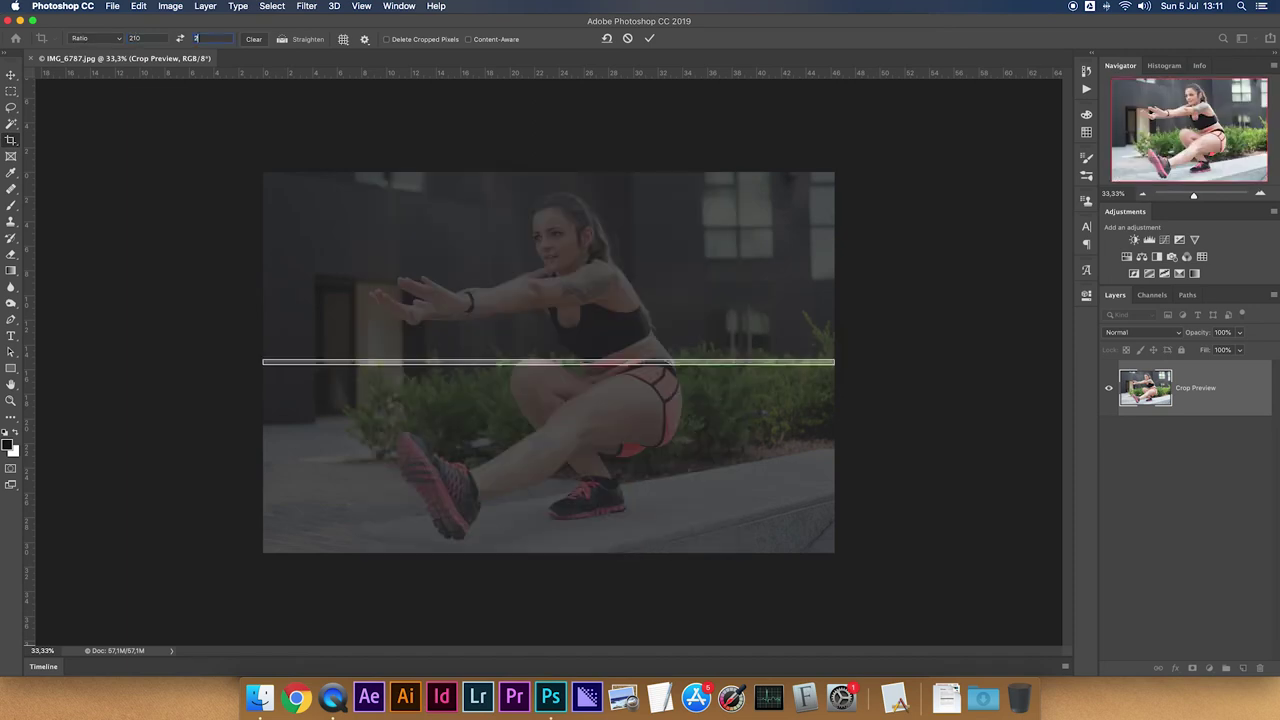
pyautogui.write('97')
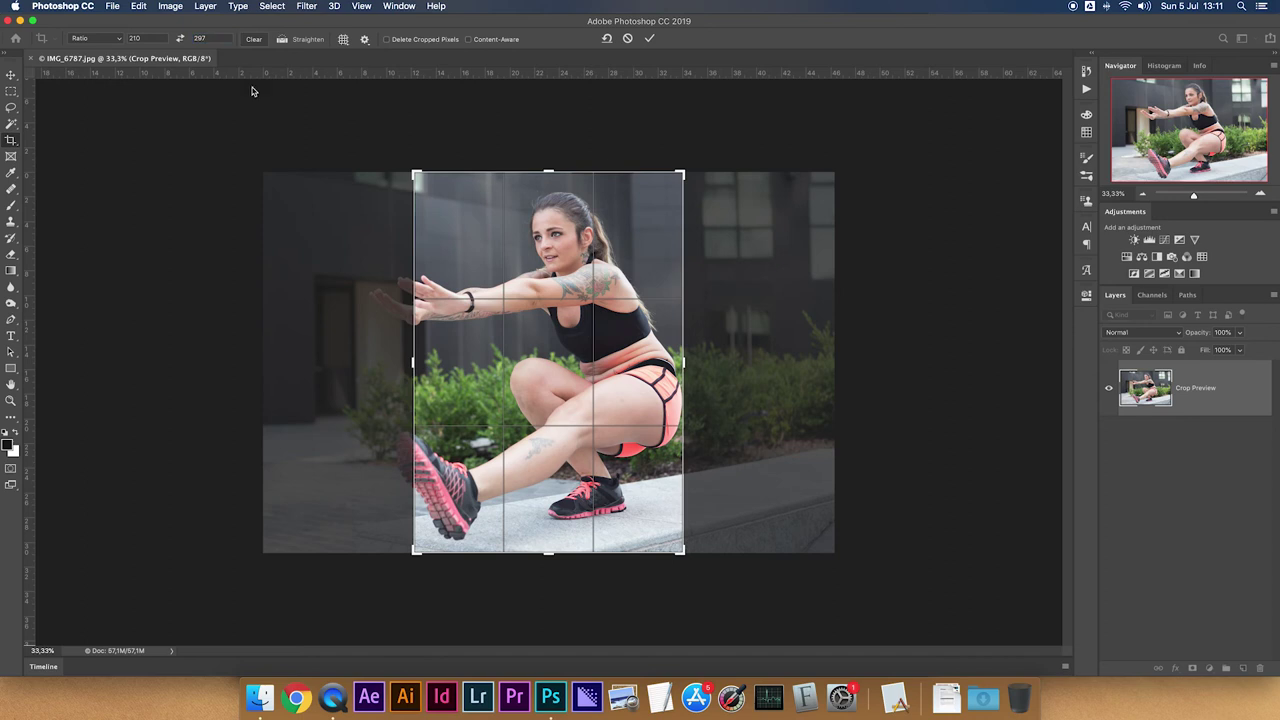
pyautogui.click(563, 242)
pyautogui.press('x')
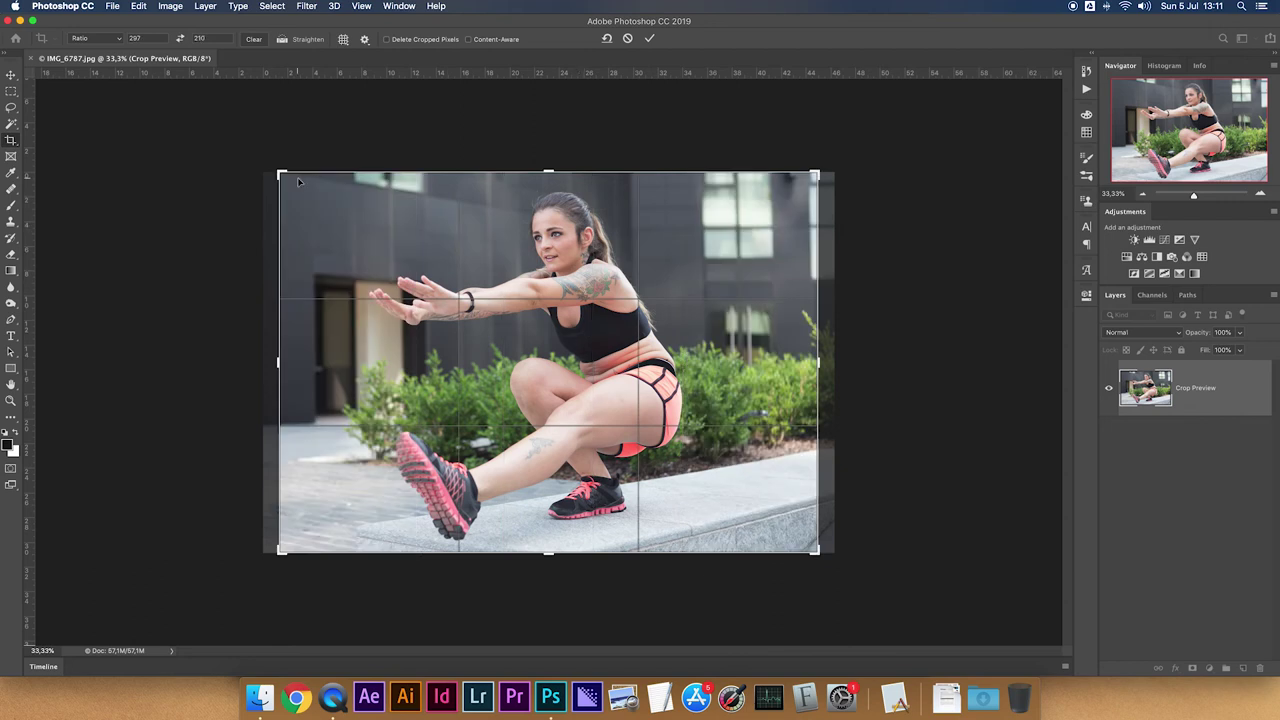
pyautogui.press('x')
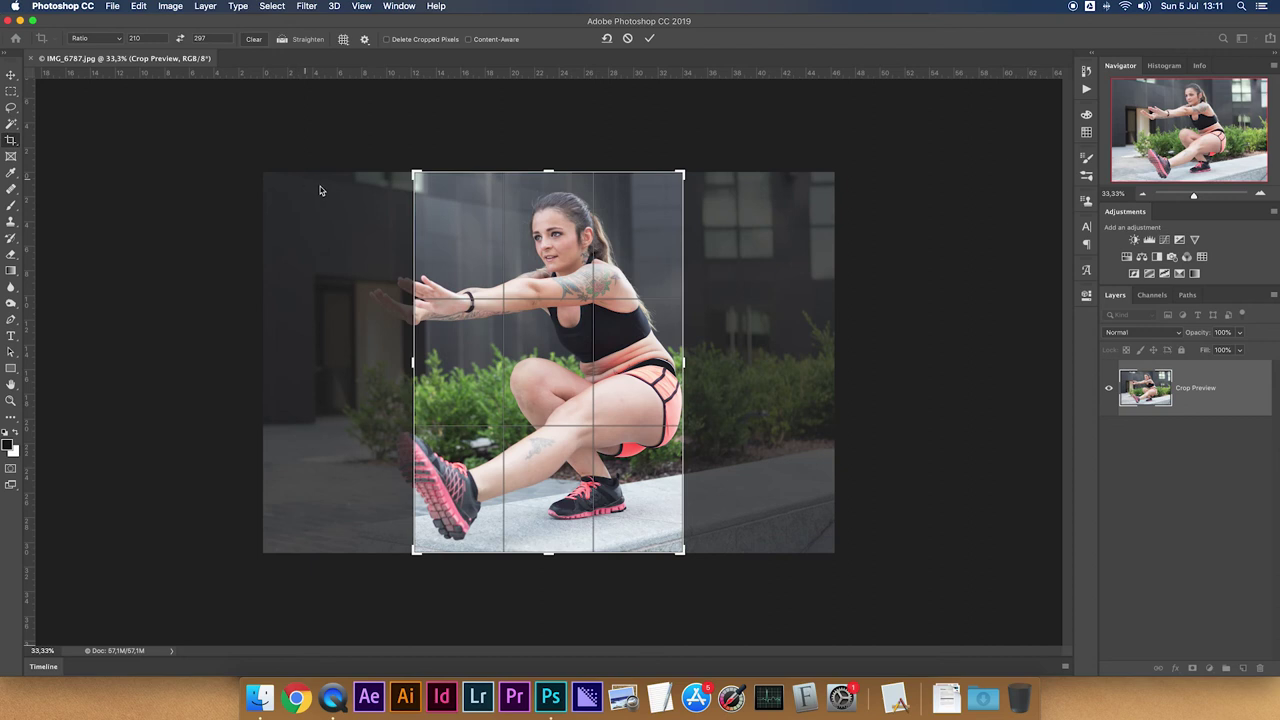
pyautogui.press('x')
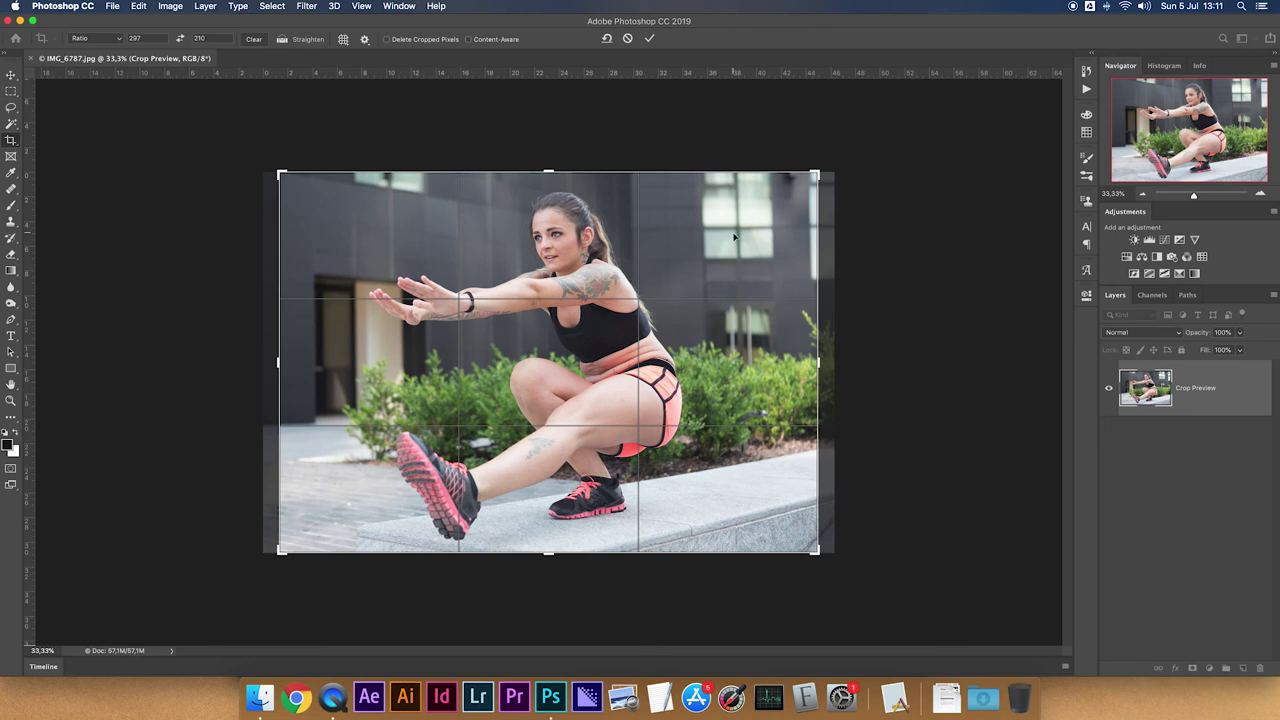
pyautogui.press('h')
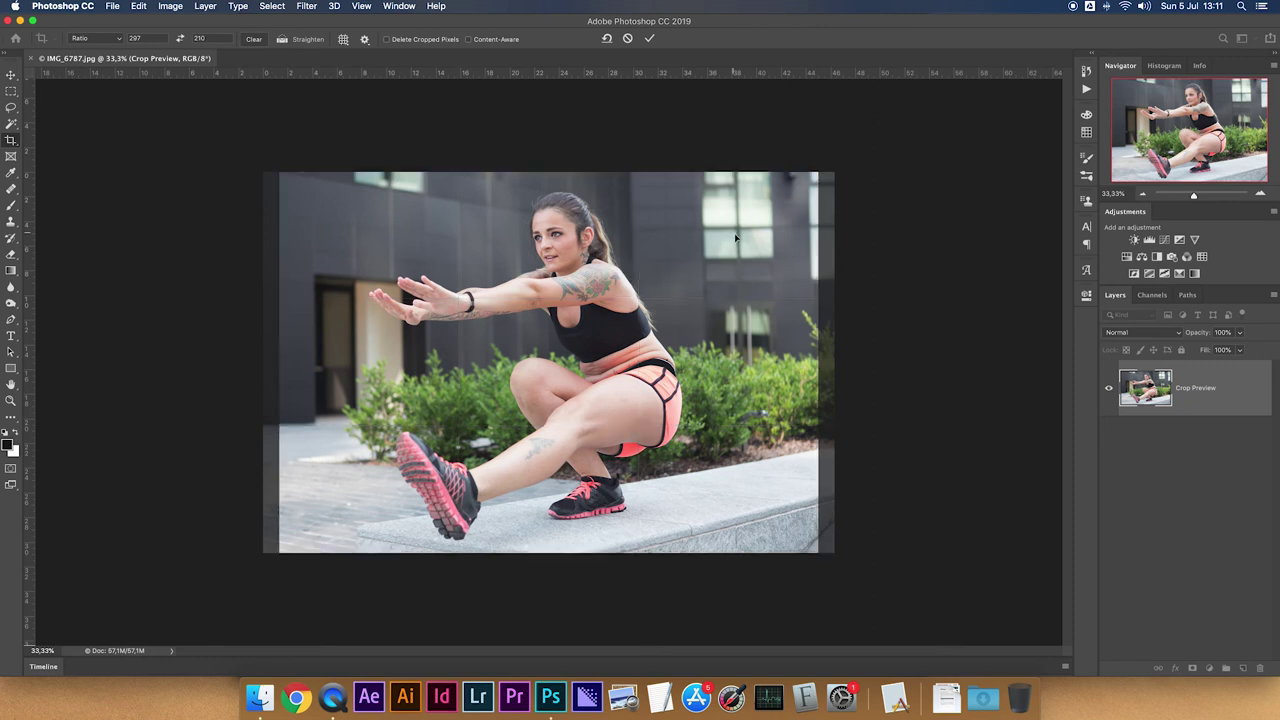
pyautogui.press('Return')
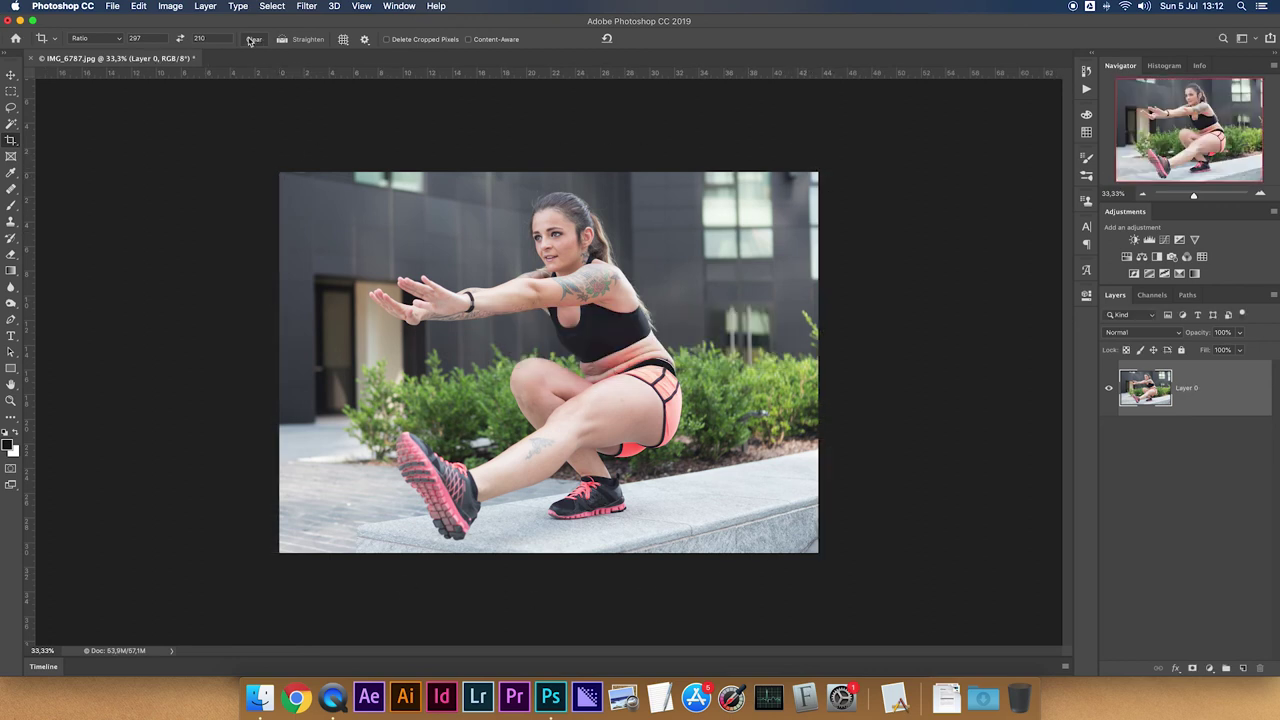
pyautogui.click(116, 42)
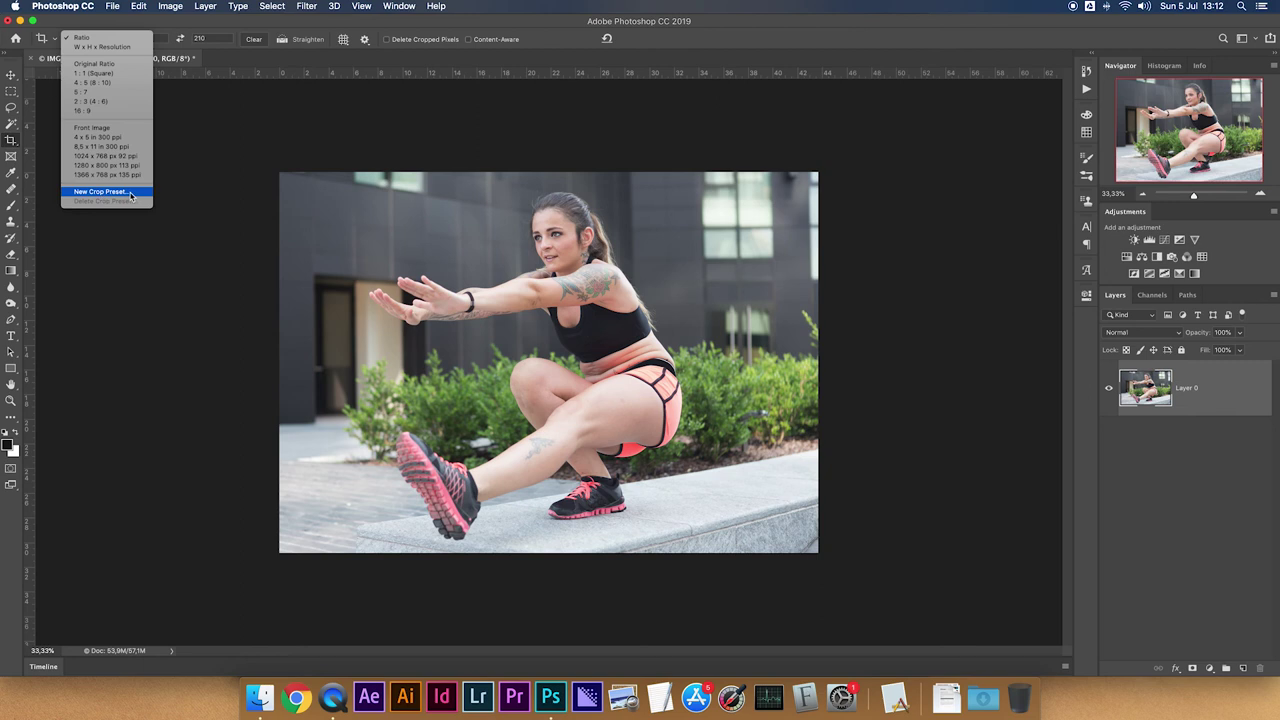
pyautogui.click(243, 158)
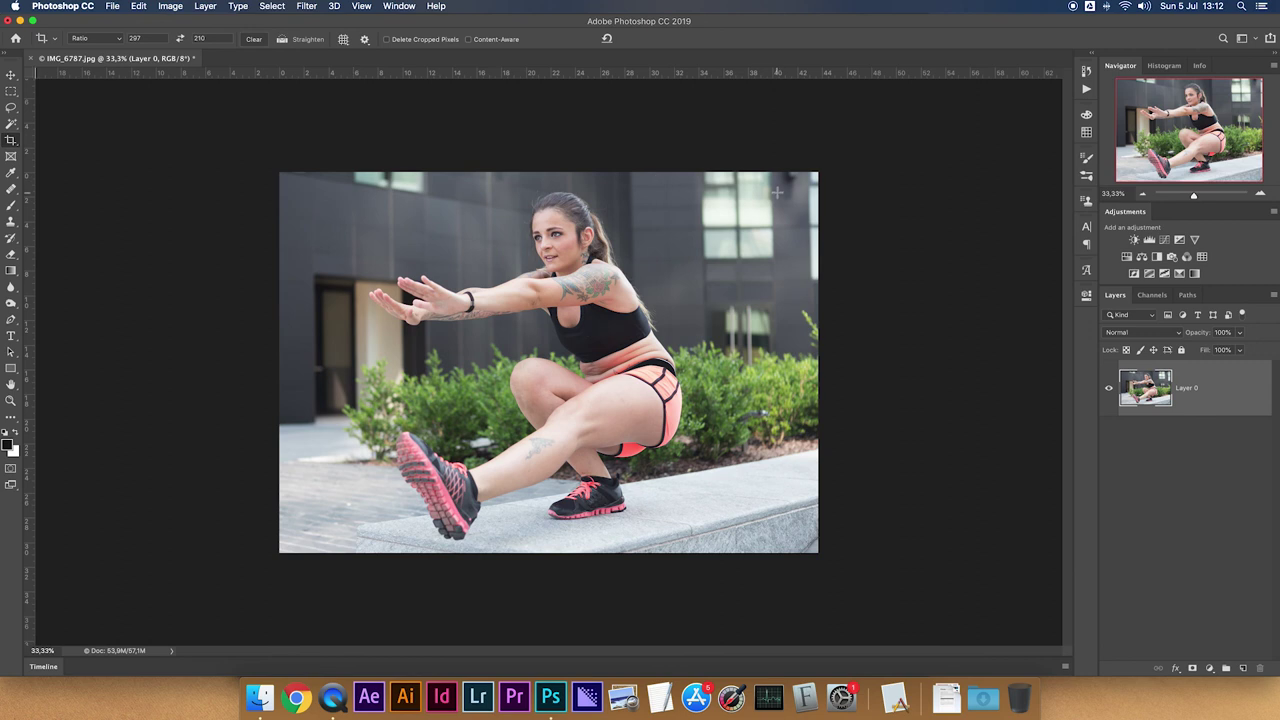
pyautogui.click(80, 40)
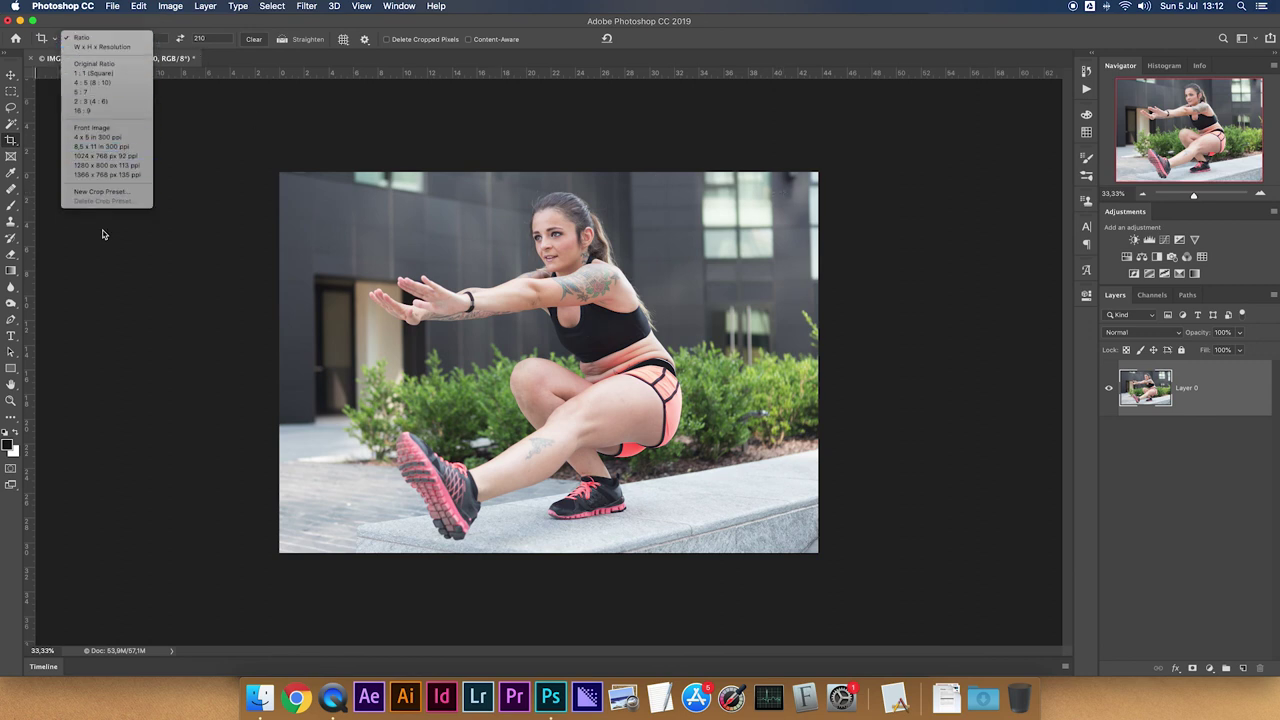
pyautogui.click(259, 150)
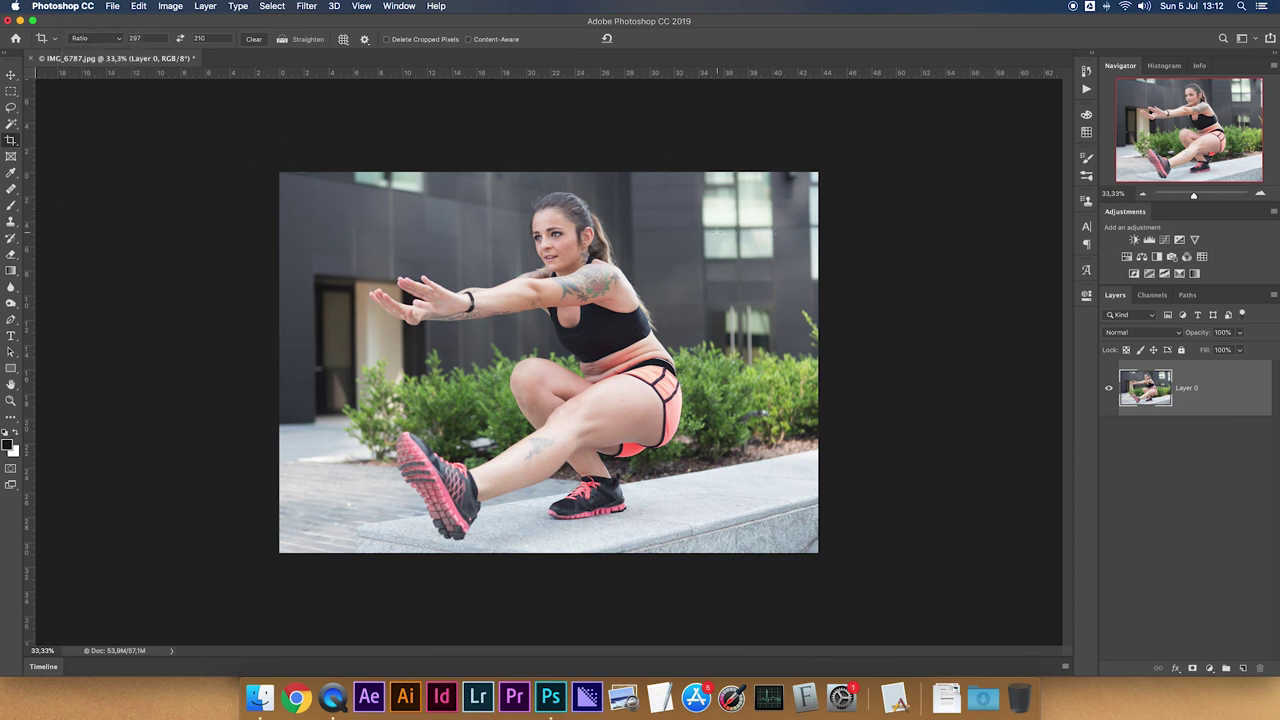
# Swap the crop box to portrait 210:297, reposition the photo to frame the woman, and apply.
pyautogui.click(339, 196)
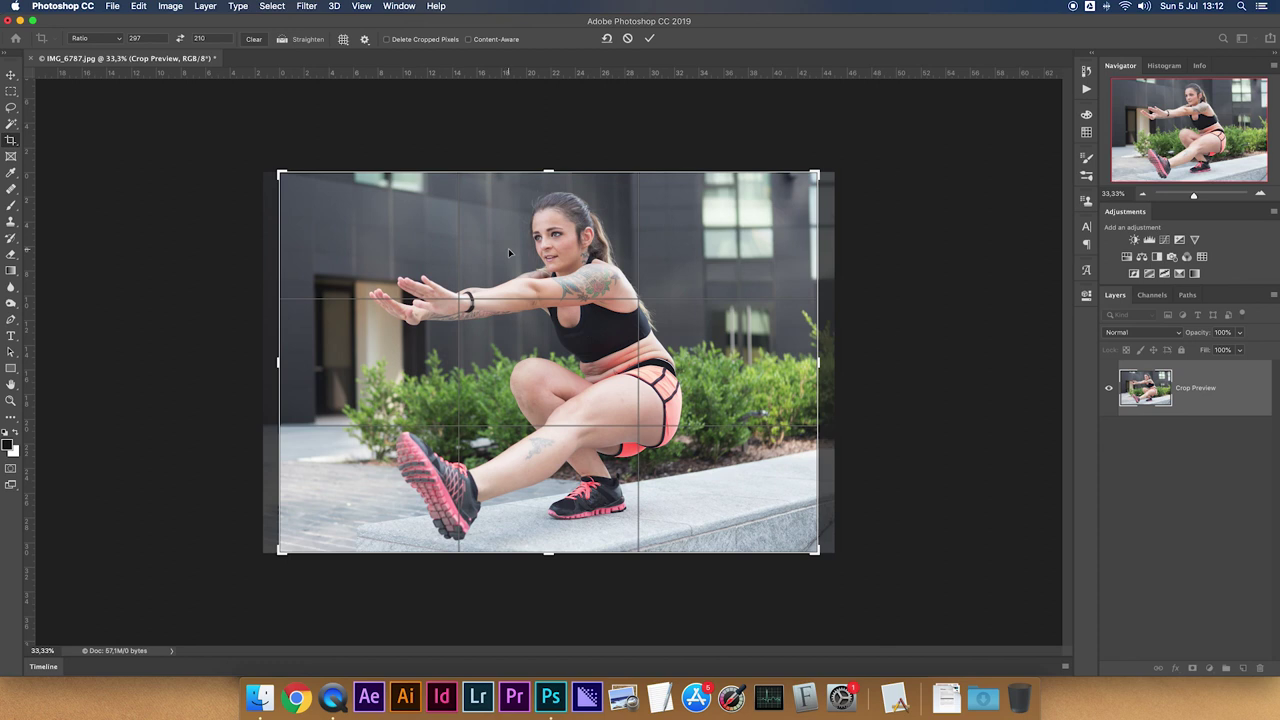
pyautogui.press('x')
pyautogui.press('x')
pyautogui.press('x')
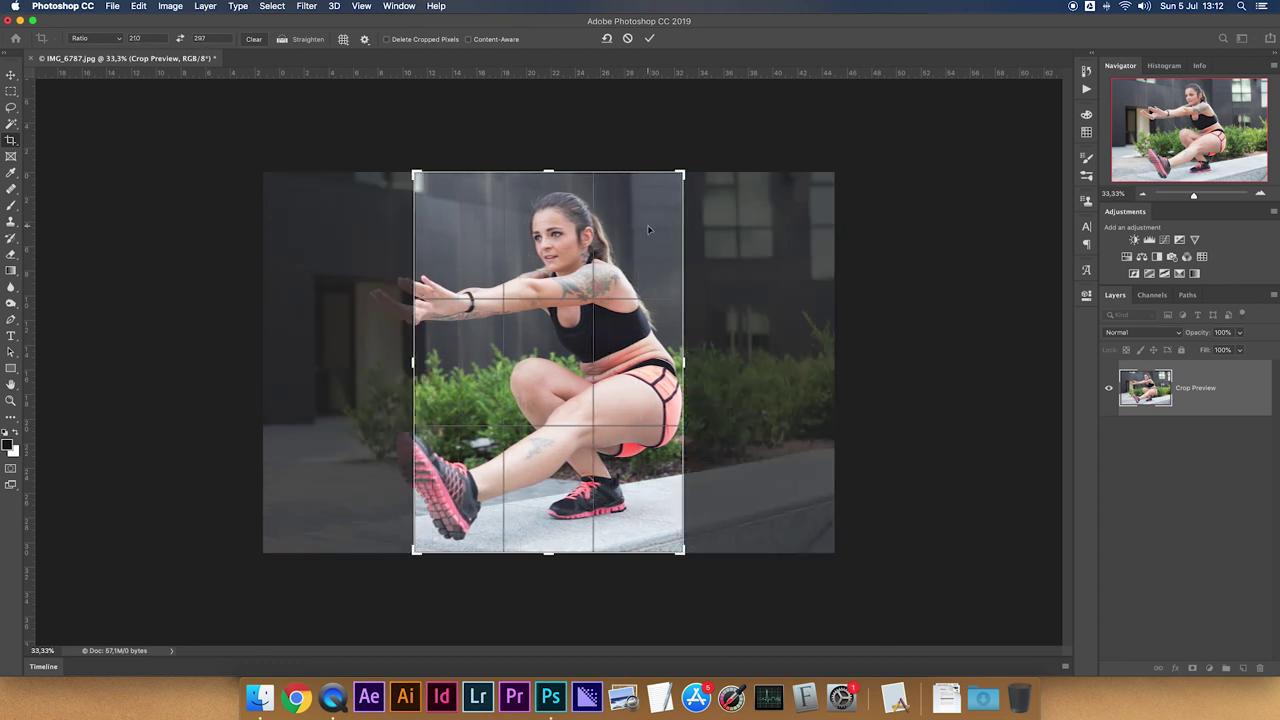
pyautogui.moveTo(648, 230); pyautogui.dragTo(641, 235)
pyautogui.press('Return')
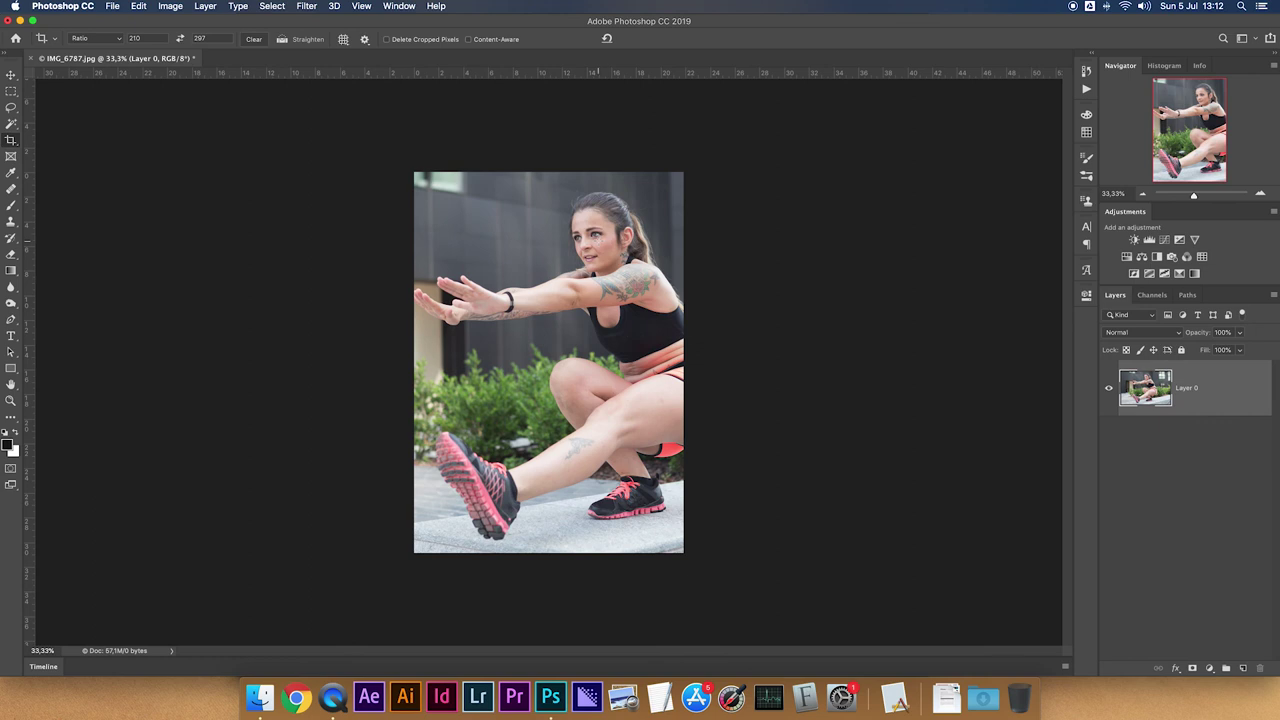